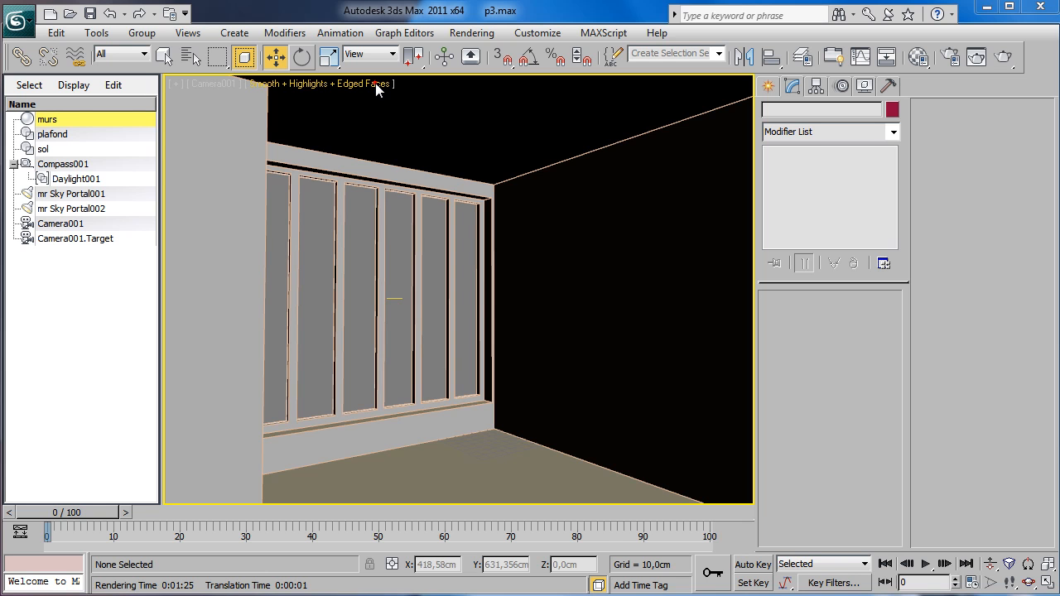
# Enable hardware shading in the Camera001 viewport
pyautogui.click(375, 83)
pyautogui.moveTo(452, 205)
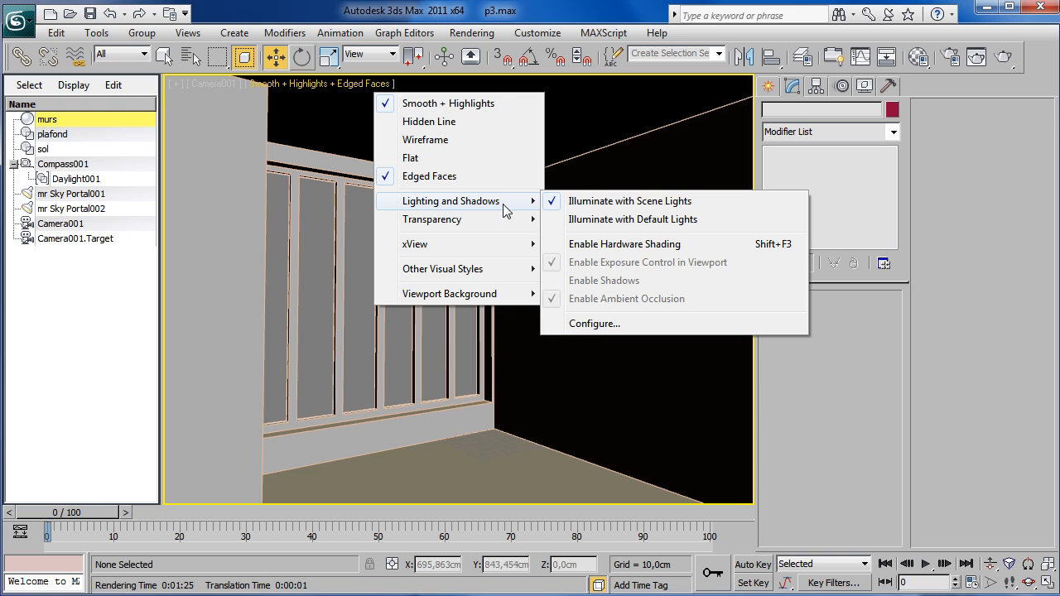
pyautogui.click(647, 248)
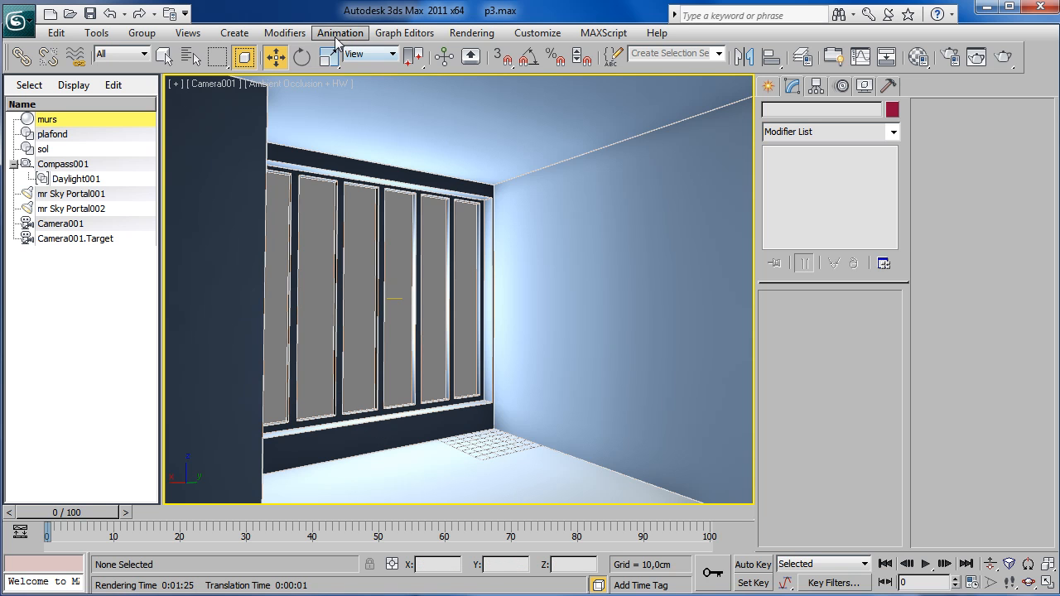
# Turn exposure control off and back on in the Camera001 viewport to compare the shading
pyautogui.click(287, 78)
pyautogui.click(289, 84)
pyautogui.moveTo(417, 202)
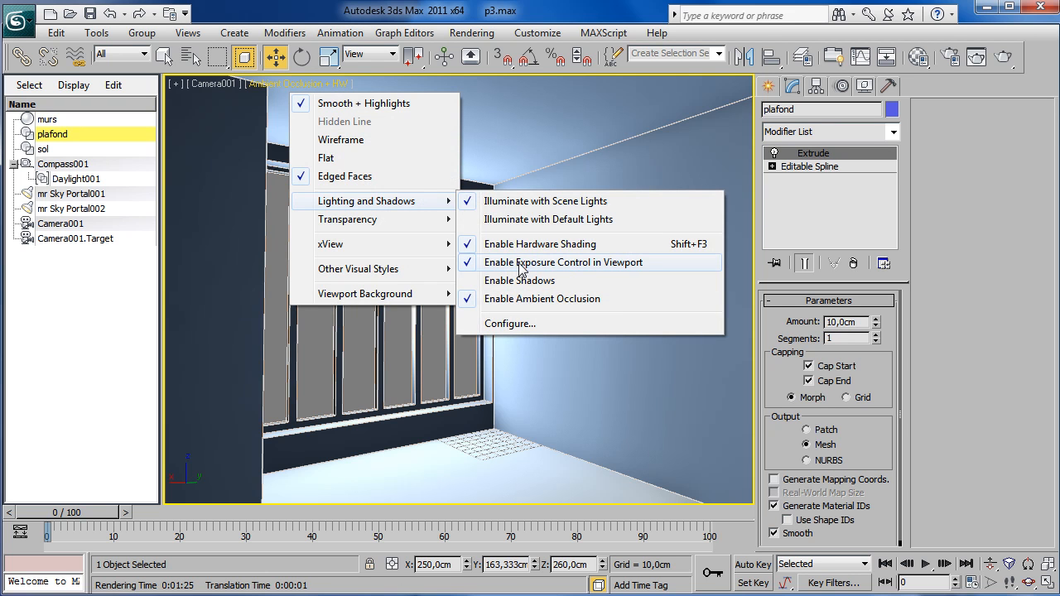
pyautogui.click(462, 264)
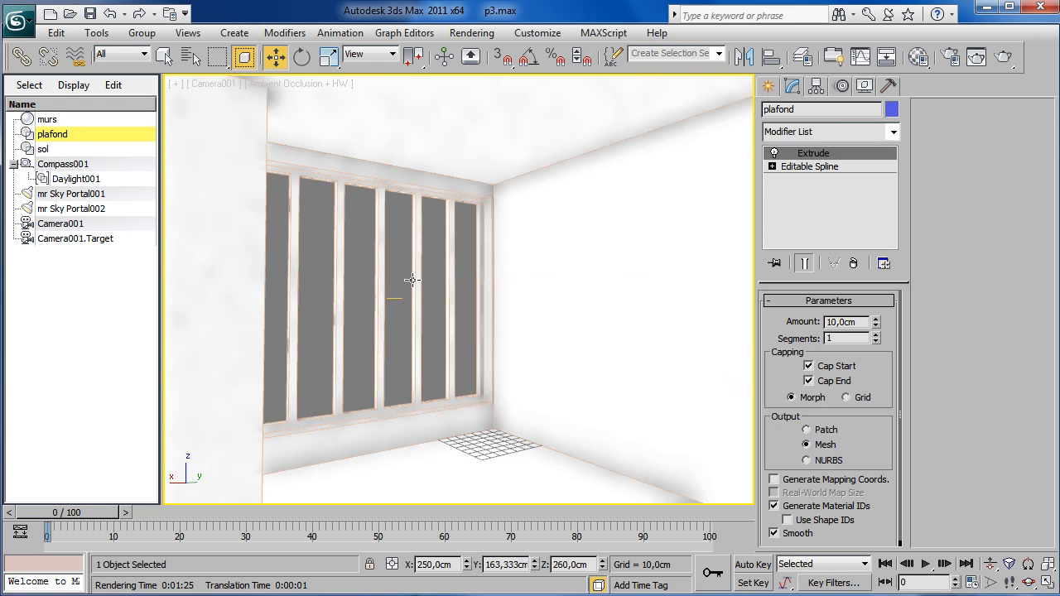
pyautogui.click(299, 83)
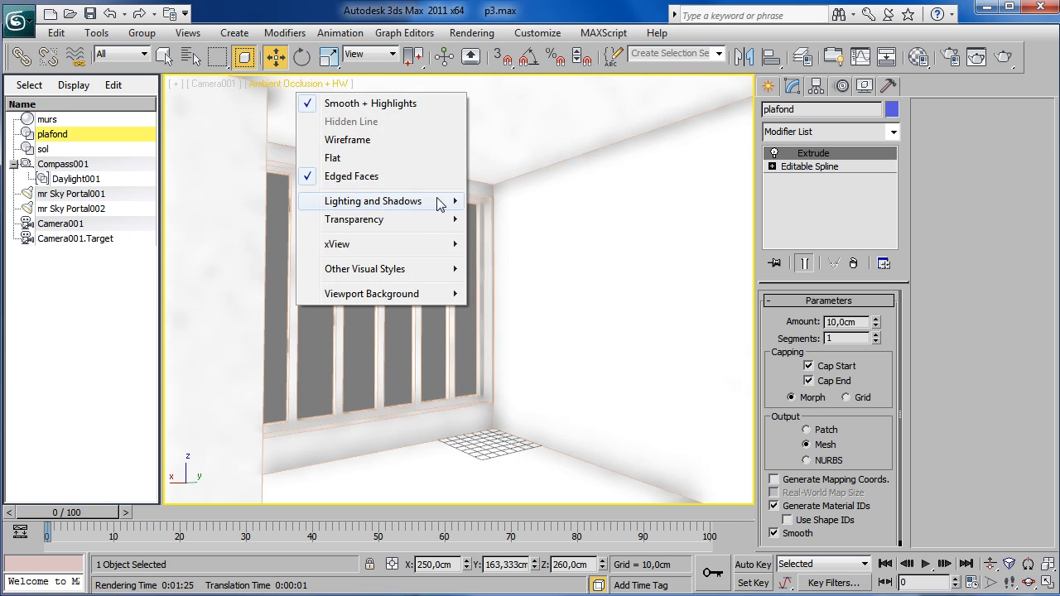
pyautogui.moveTo(412, 224)
pyautogui.moveTo(415, 202)
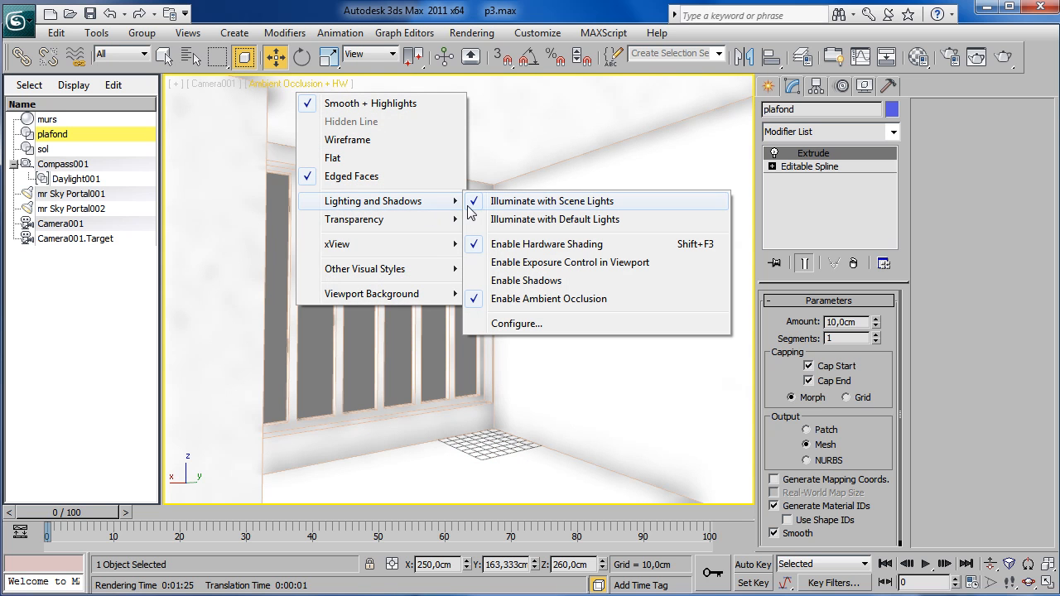
pyautogui.click(550, 263)
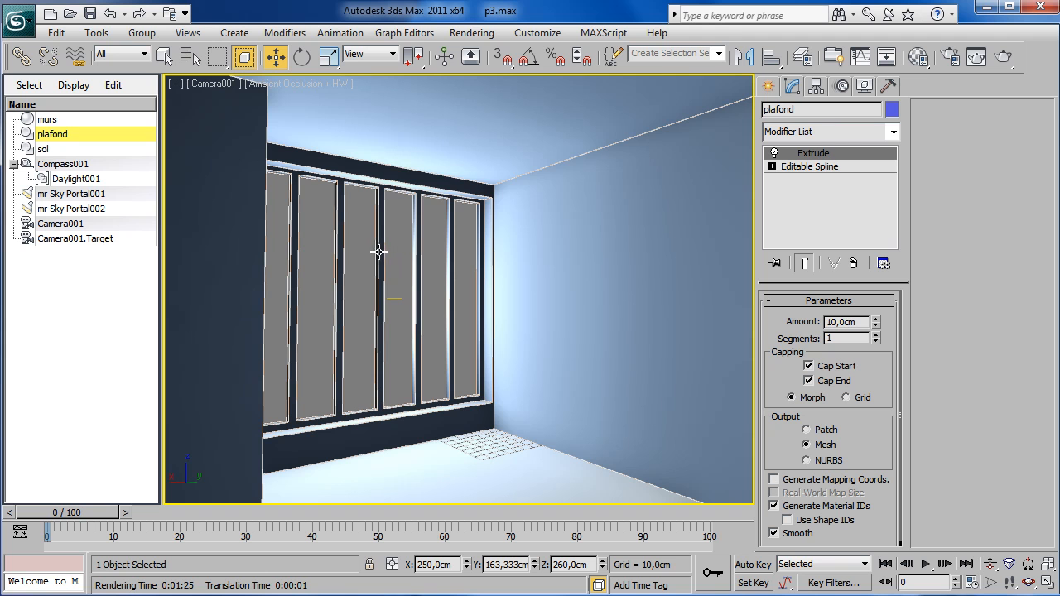
# Show the environment background in the Camera001 viewport, applied to the active view only
pyautogui.hotkey('alt', 'b')
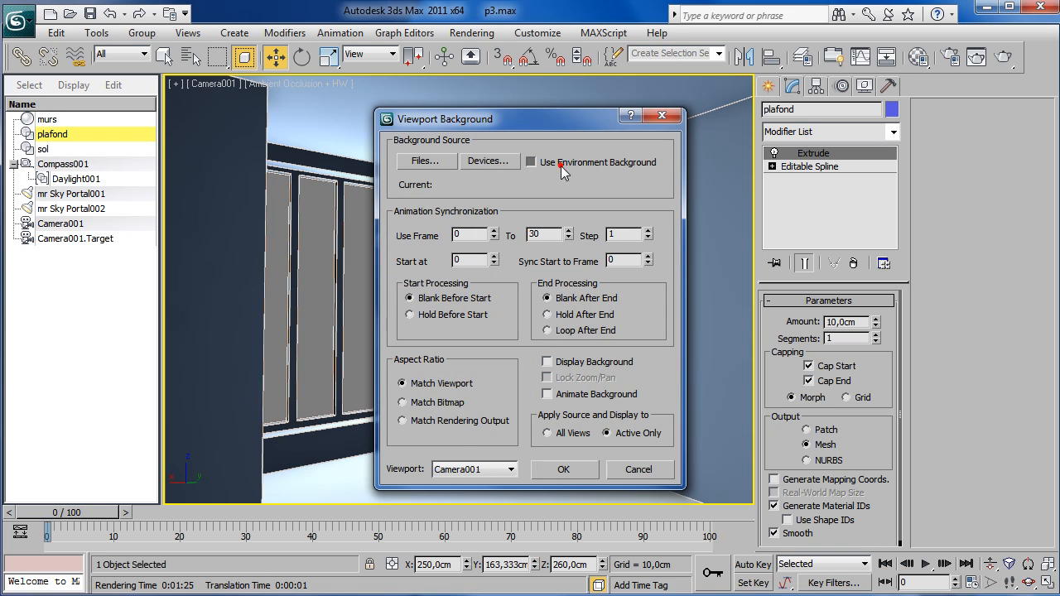
pyautogui.click(532, 163)
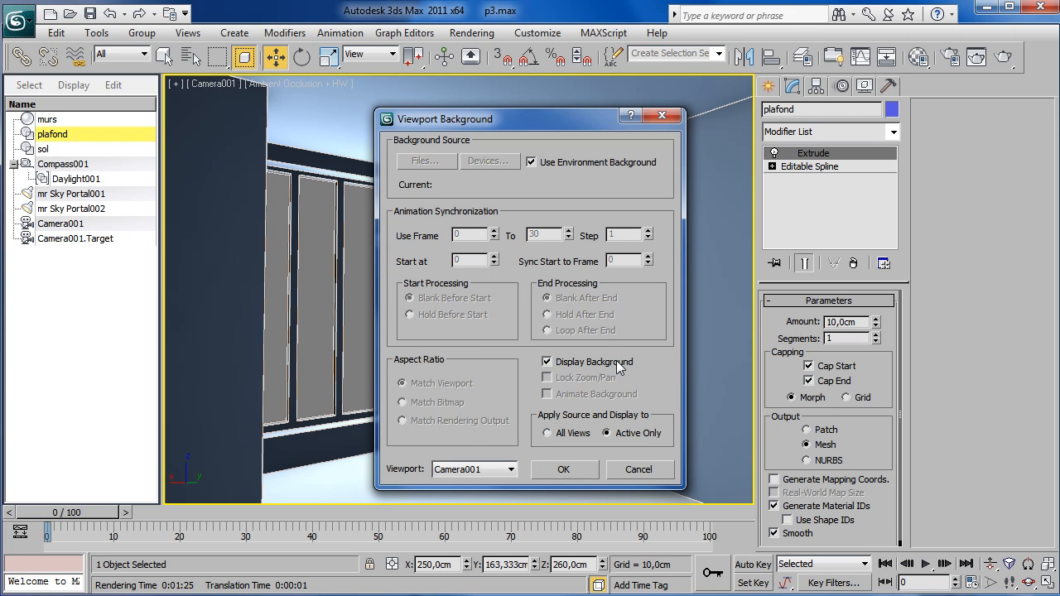
pyautogui.click(568, 467)
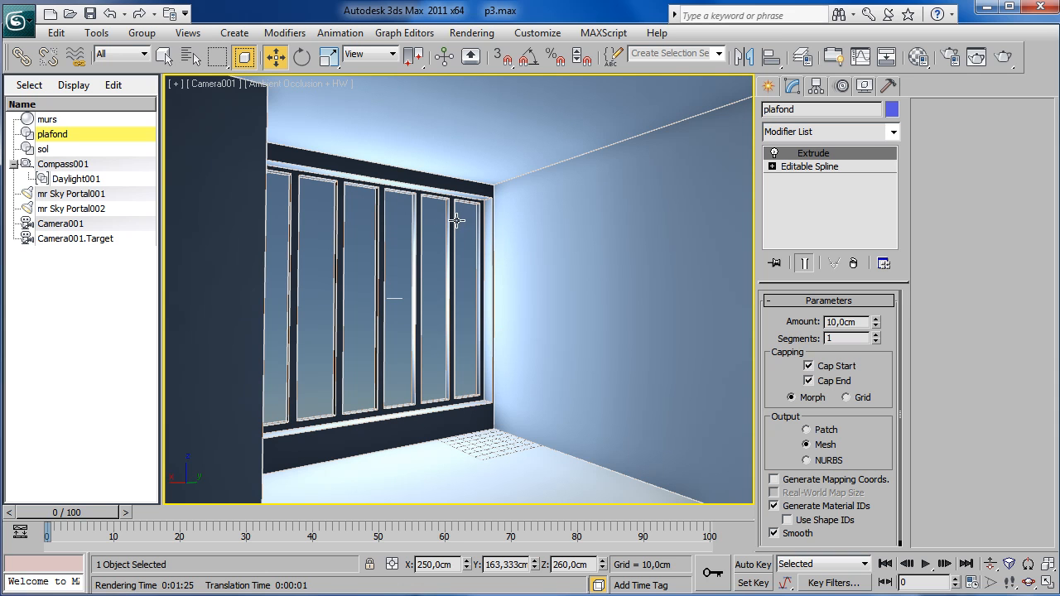
# Assign the first three Arch & Design sample materials to the ceiling, the walls and the floor respectively
pyautogui.click(922, 61)
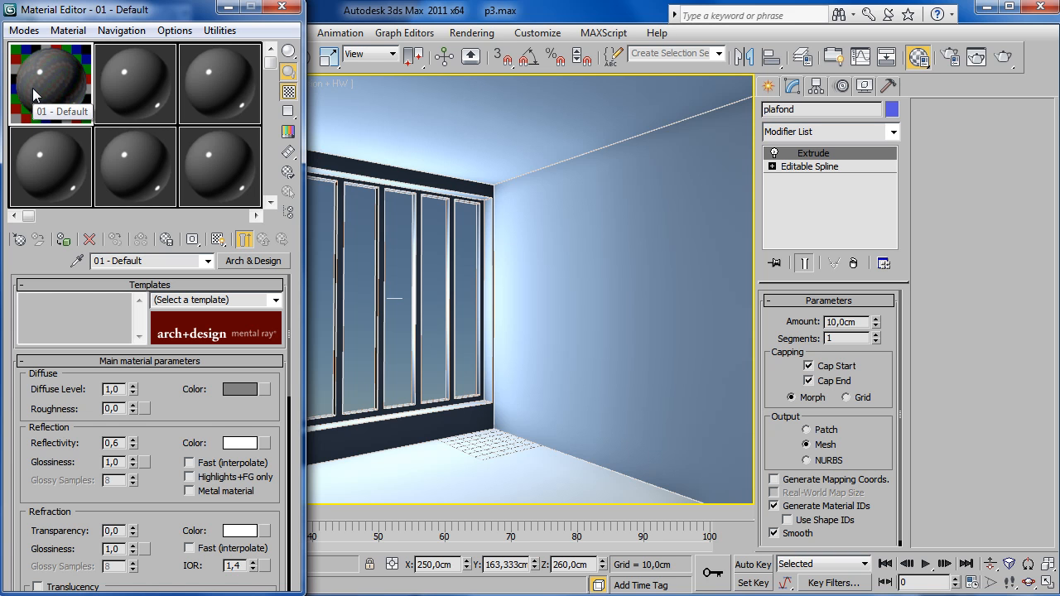
pyautogui.moveTo(36, 95); pyautogui.dragTo(437, 121)
pyautogui.moveTo(141, 93)
pyautogui.mouseDown()
pyautogui.moveTo(323, 173)
pyautogui.moveTo(610, 255)
pyautogui.mouseUp()
pyautogui.moveTo(228, 89); pyautogui.dragTo(512, 493)
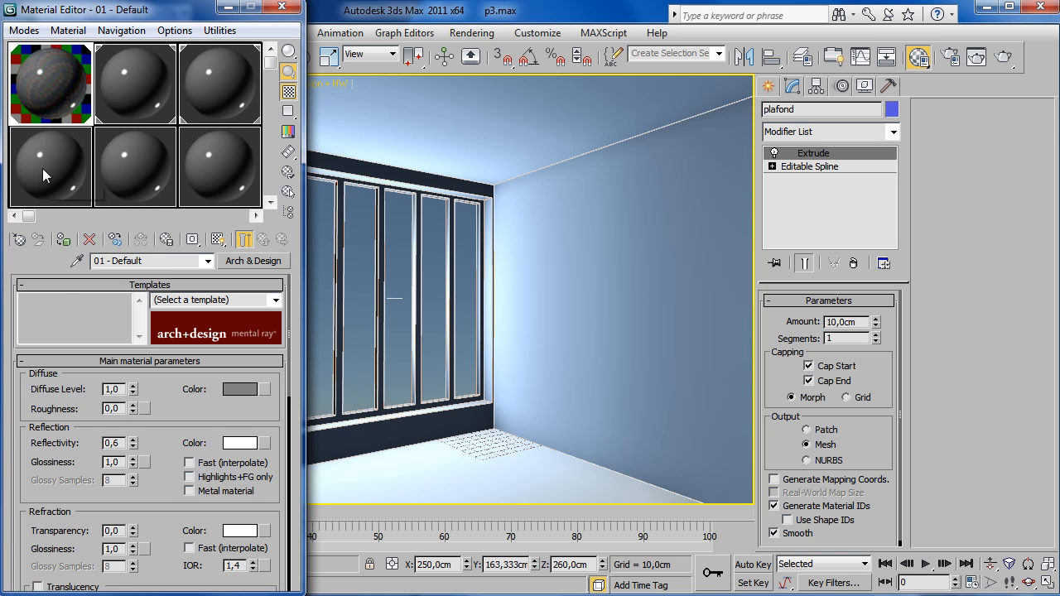
# Rename the ceiling, wall and floor materials as pl, mu and sl
pyautogui.click(149, 260)
pyautogui.write('pl')
pyautogui.click(145, 76)
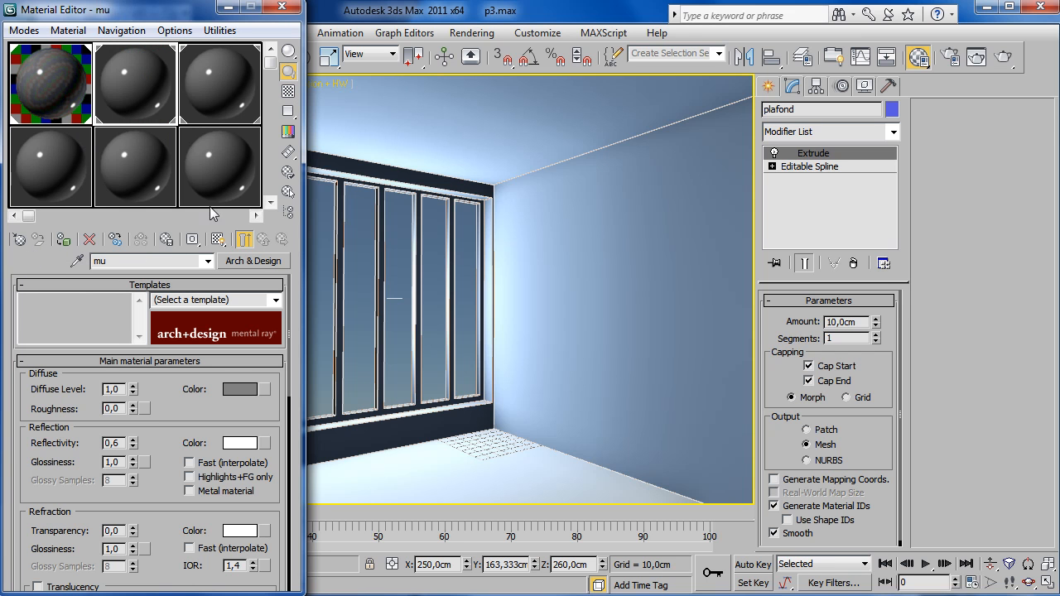
pyautogui.click(208, 78)
pyautogui.click(153, 263)
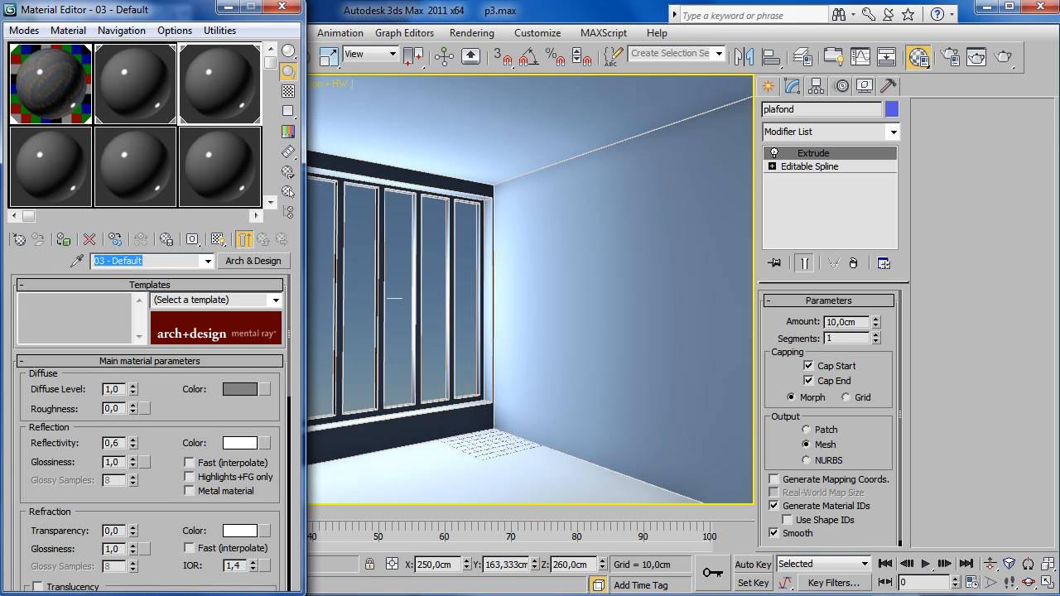
pyautogui.write('sl')
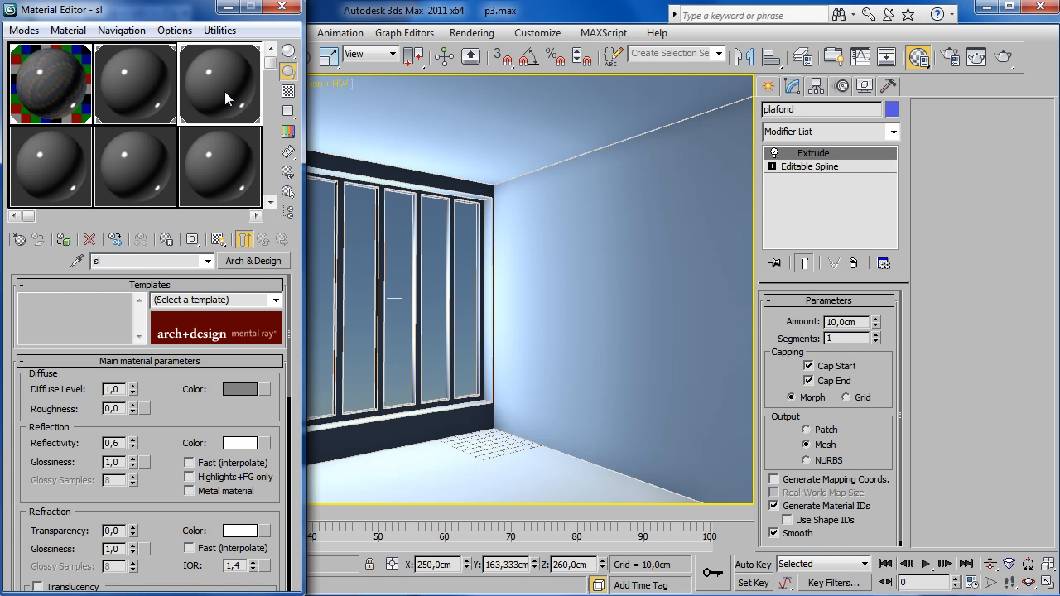
# Set the diffuse color of the floor material sl to black
pyautogui.click(244, 389)
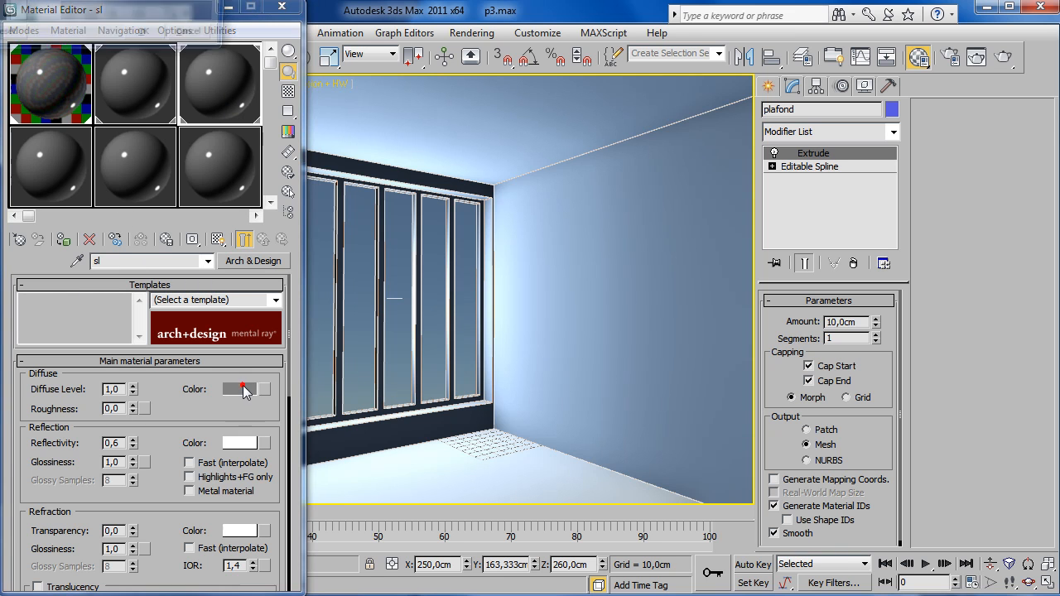
pyautogui.moveTo(121, 1); pyautogui.dragTo(64, 1)
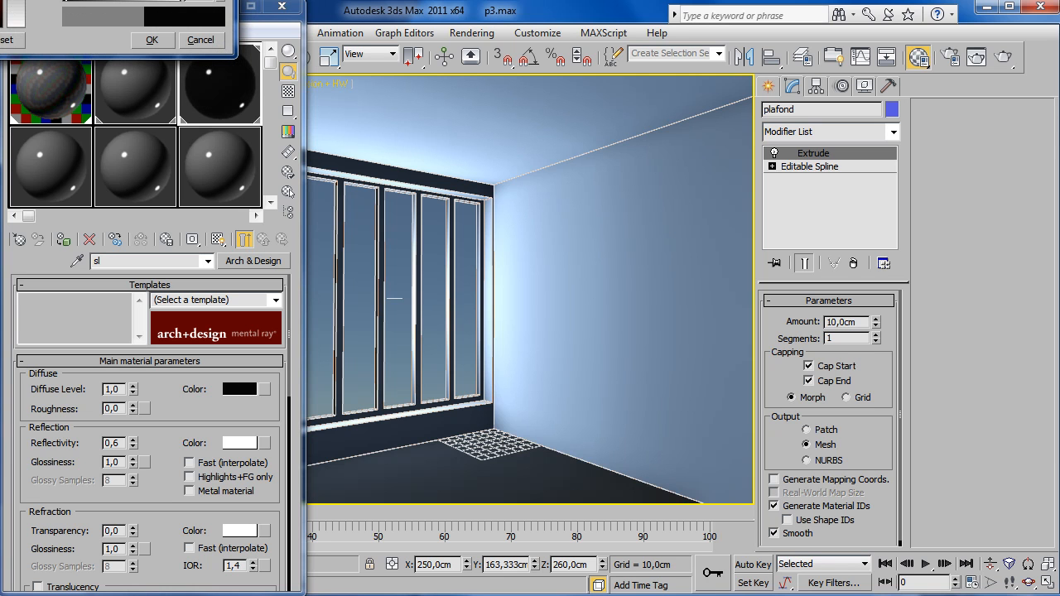
pyautogui.click(153, 36)
# Set the diffuse color of the wall material mu to a pale yellow
pyautogui.click(151, 86)
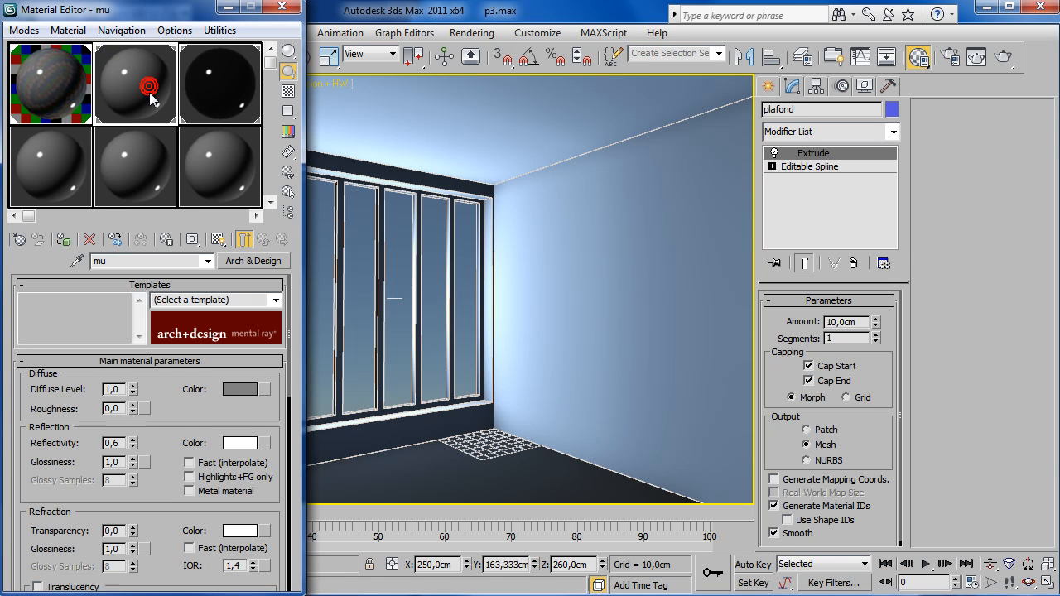
pyautogui.click(244, 390)
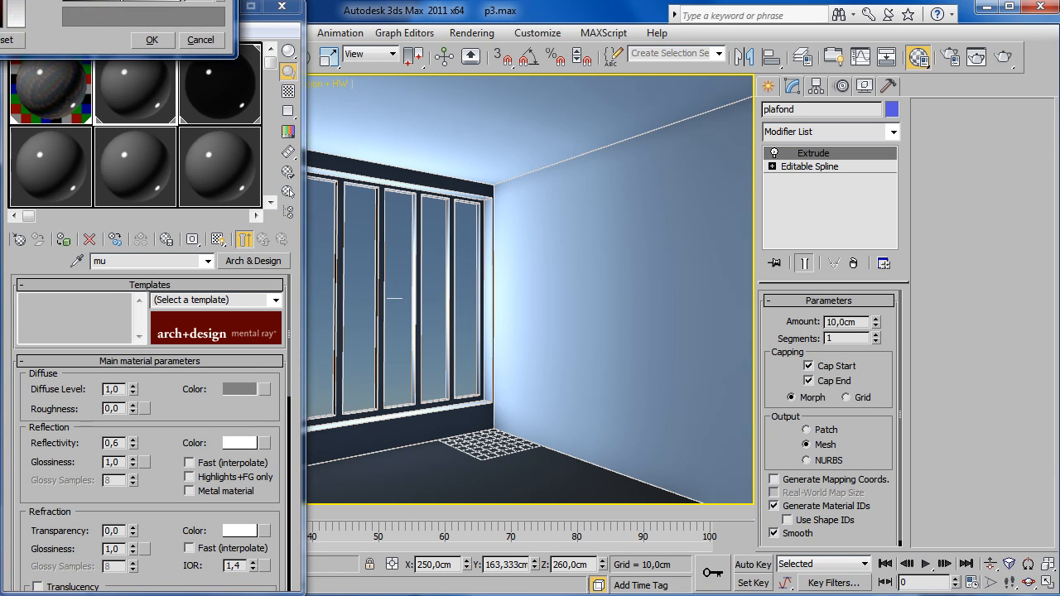
pyautogui.moveTo(271, 22); pyautogui.dragTo(348, 131)
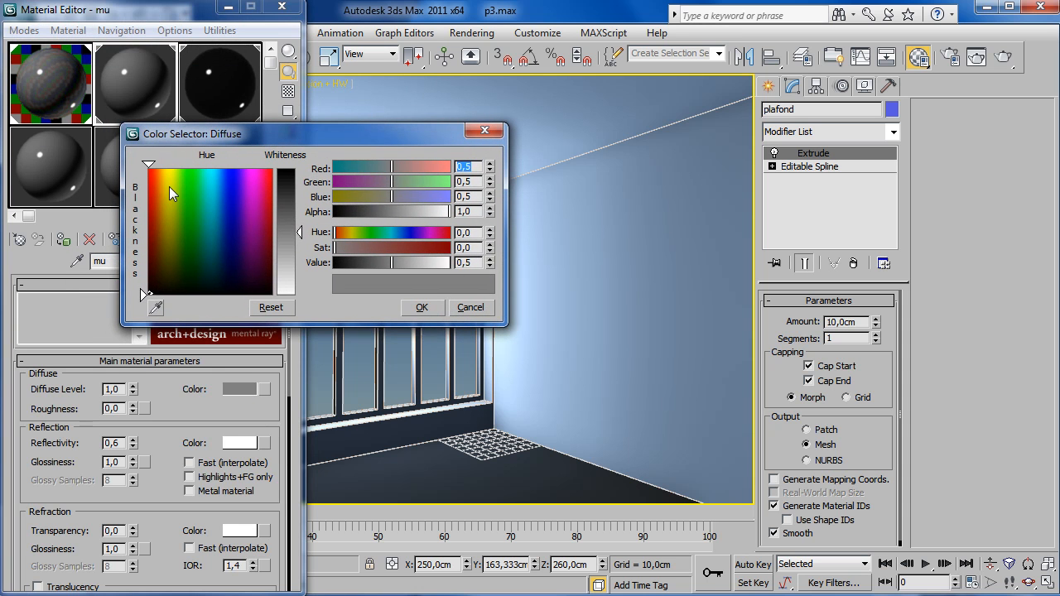
pyautogui.moveTo(184, 205); pyautogui.dragTo(170, 177)
pyautogui.click(289, 244)
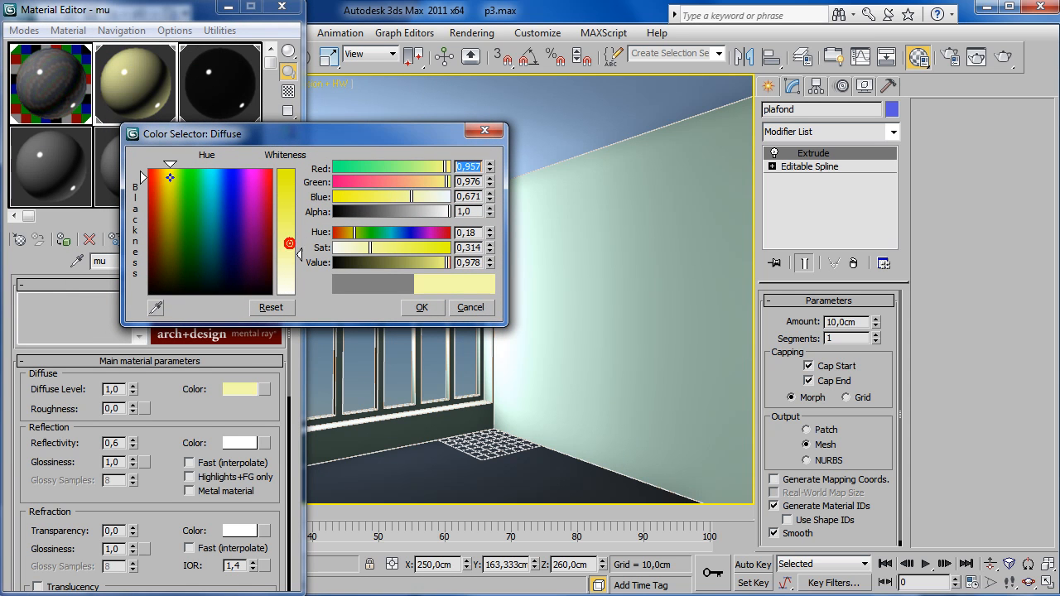
pyautogui.click(418, 307)
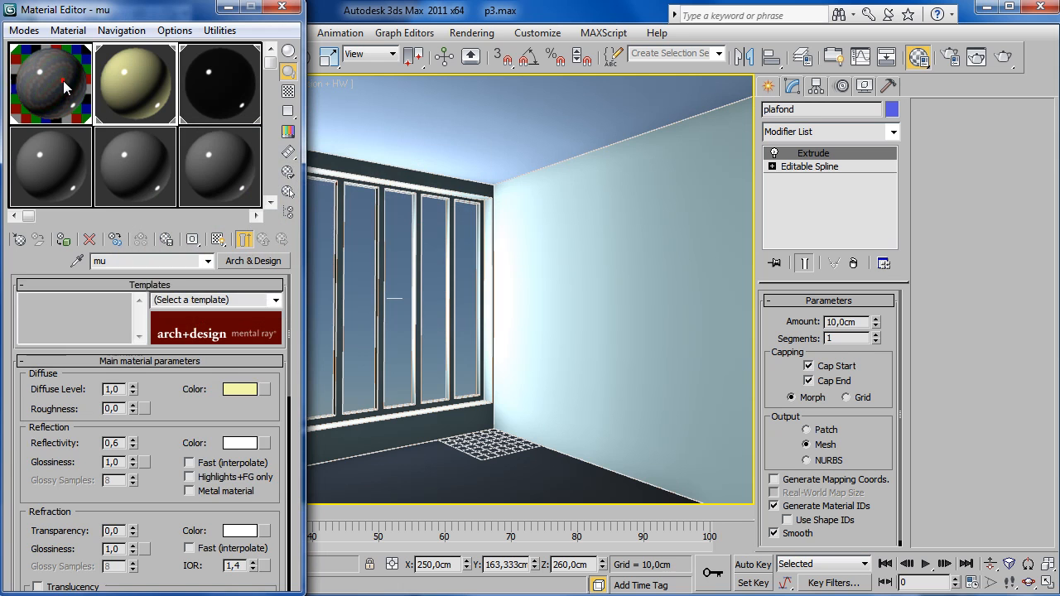
# Set the diffuse color of the ceiling material pl to white and close the Material Editor
pyautogui.click(239, 389)
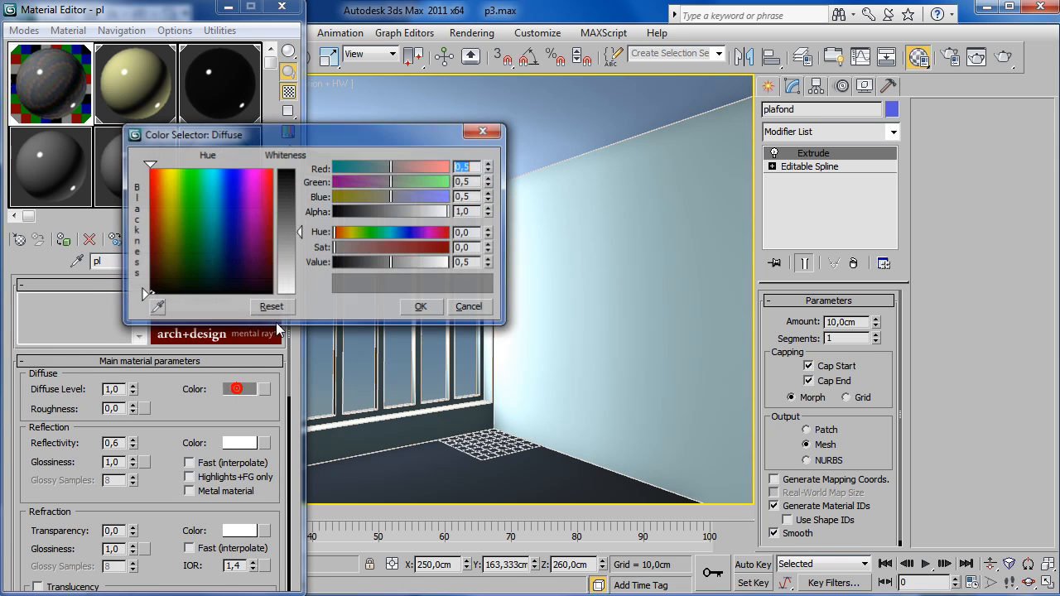
pyautogui.moveTo(292, 224); pyautogui.dragTo(294, 296)
pyautogui.click(422, 308)
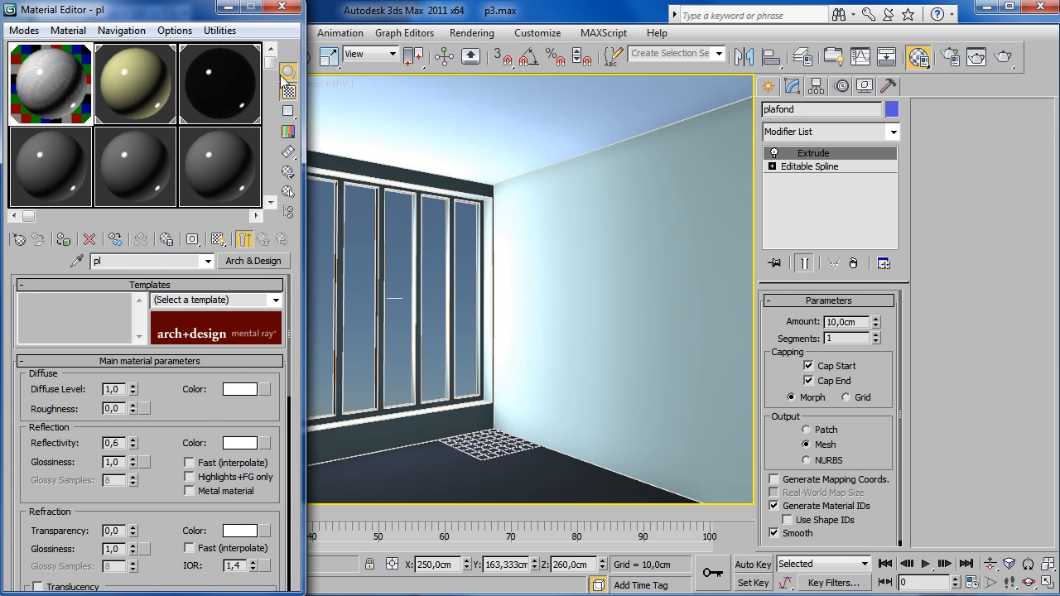
pyautogui.click(282, 10)
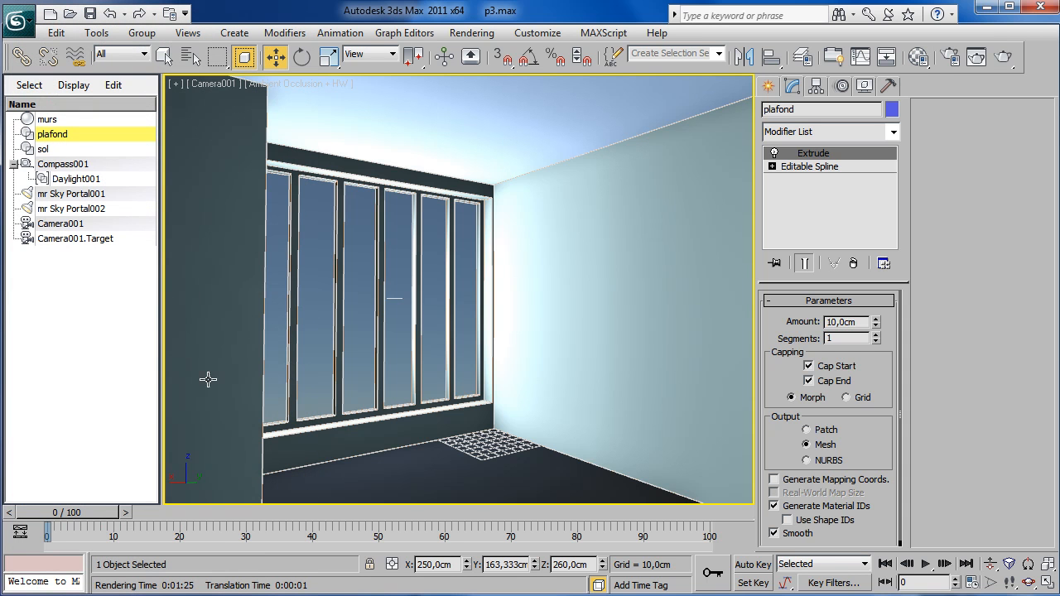
# Run a test render of the Camera001 view and close the rendered image
pyautogui.click(1005, 57)
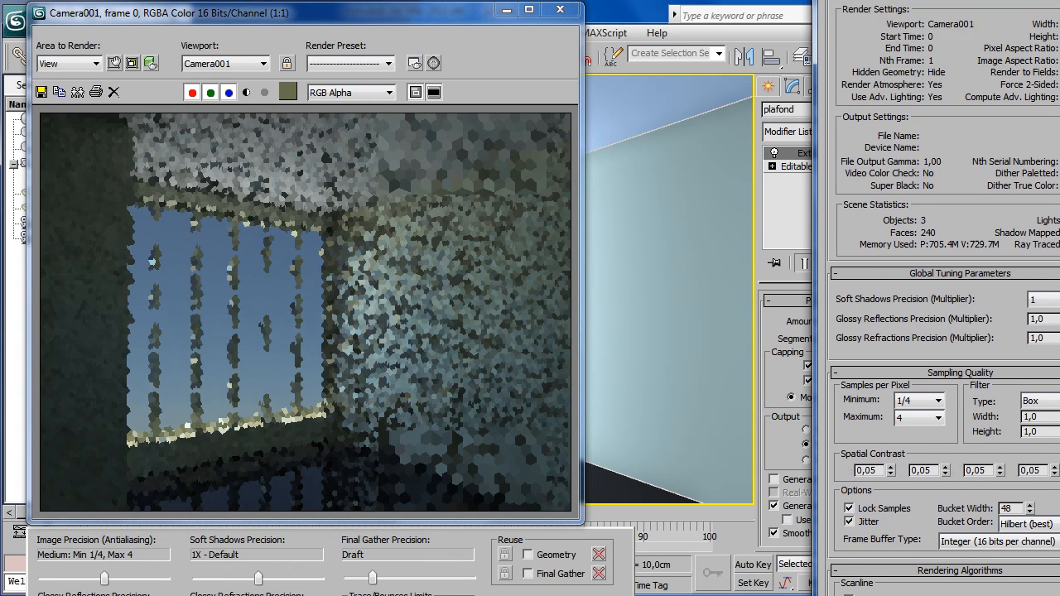
pyautogui.moveTo(916, 17); pyautogui.dragTo(824, 15)
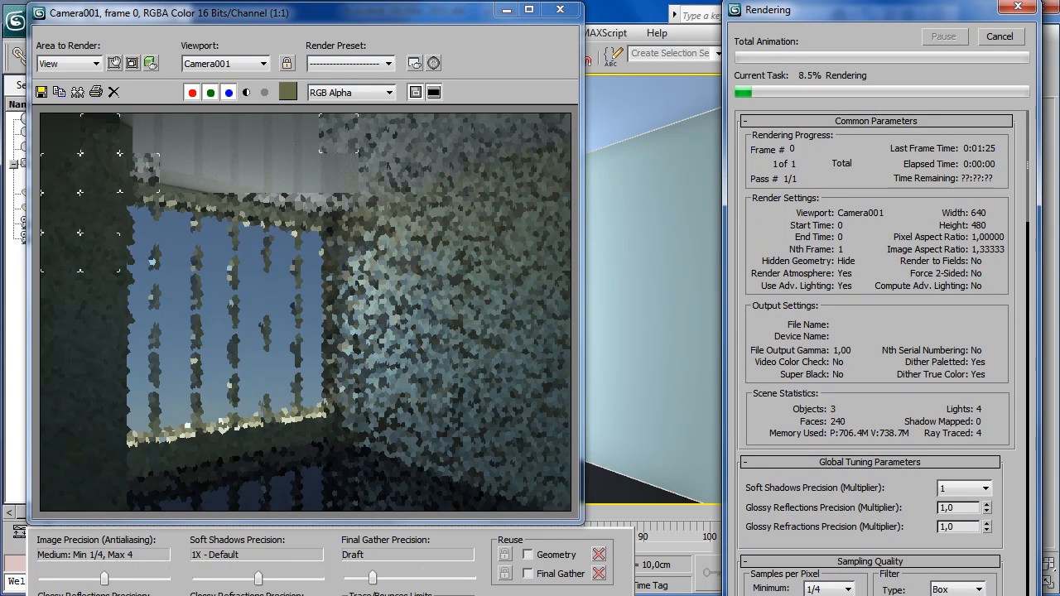
pyautogui.moveTo(812, 595); pyautogui.dragTo(811, 594)
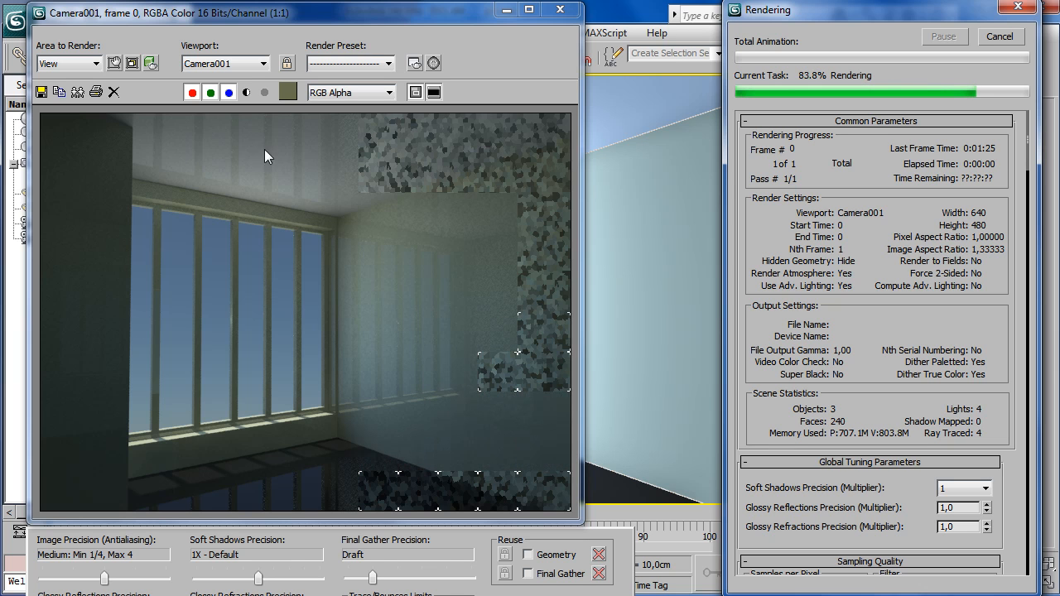
pyautogui.click(989, 40)
pyautogui.click(559, 10)
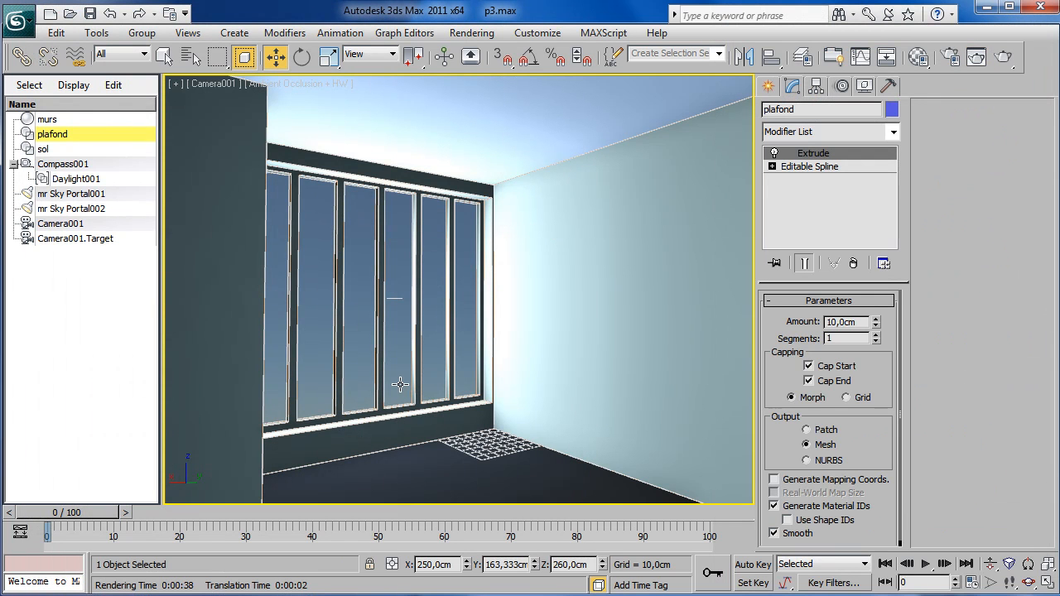
# Set the custom render output size to 800 pixels wide and 450 pixels high
pyautogui.moveTo(401, 358); pyautogui.dragTo(399, 340, button='middle')
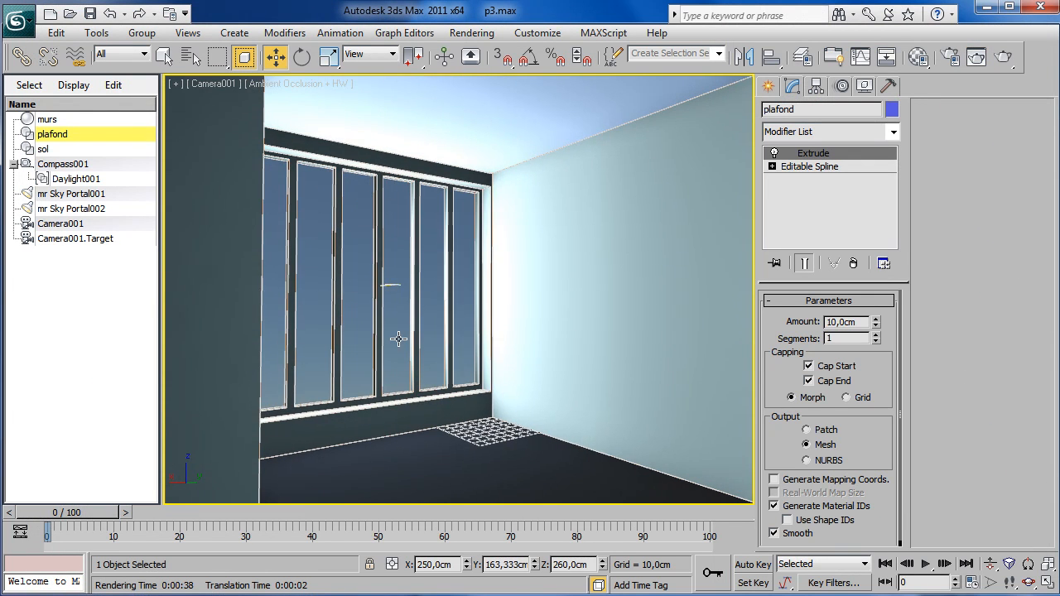
pyautogui.click(471, 33)
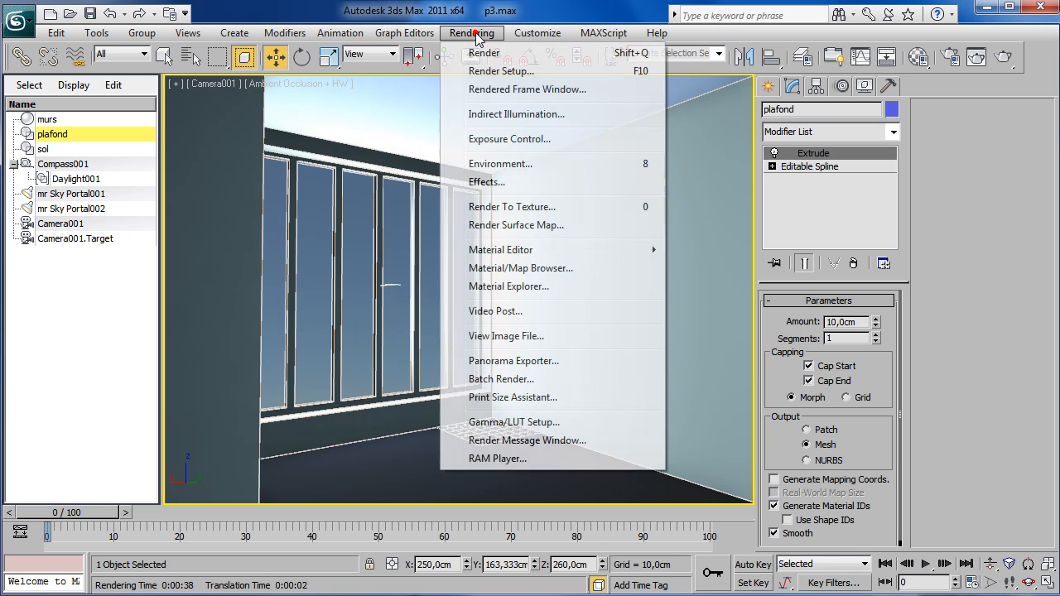
pyautogui.click(501, 72)
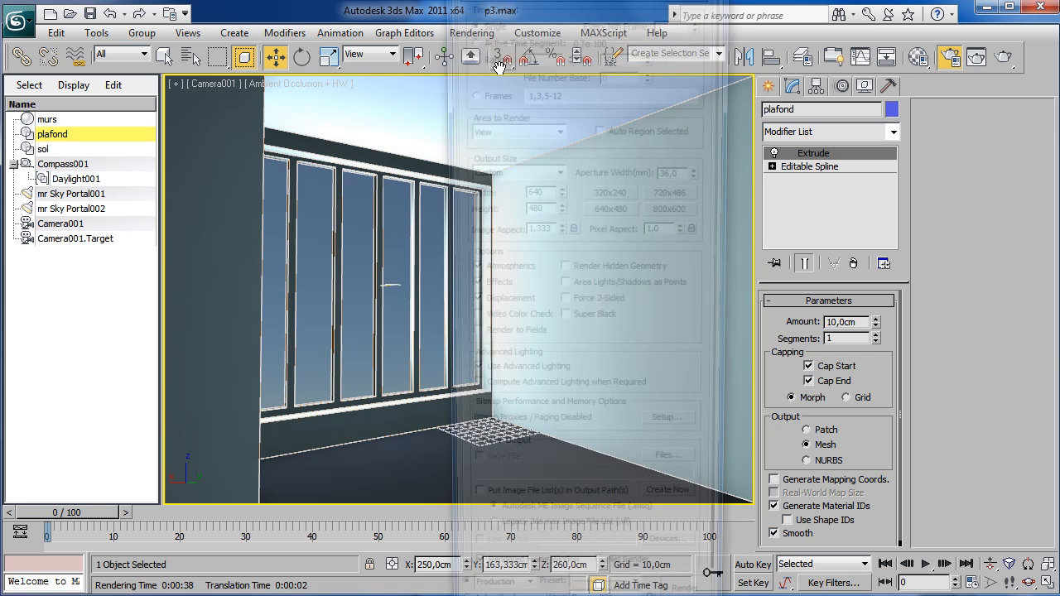
pyautogui.doubleClick(548, 195)
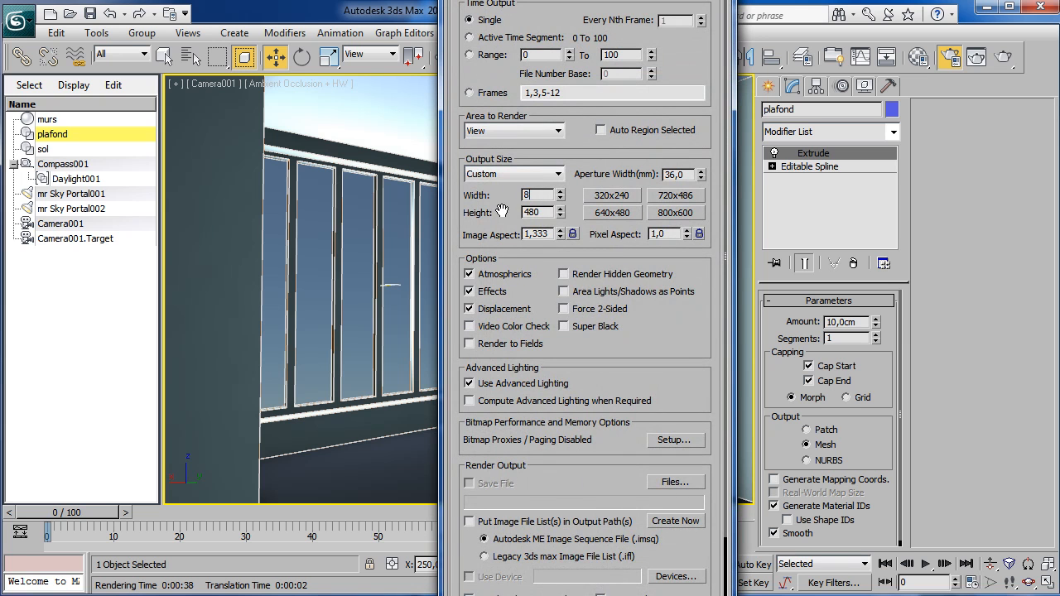
pyautogui.doubleClick(537, 213)
pyautogui.scroll(3, 584, 299)
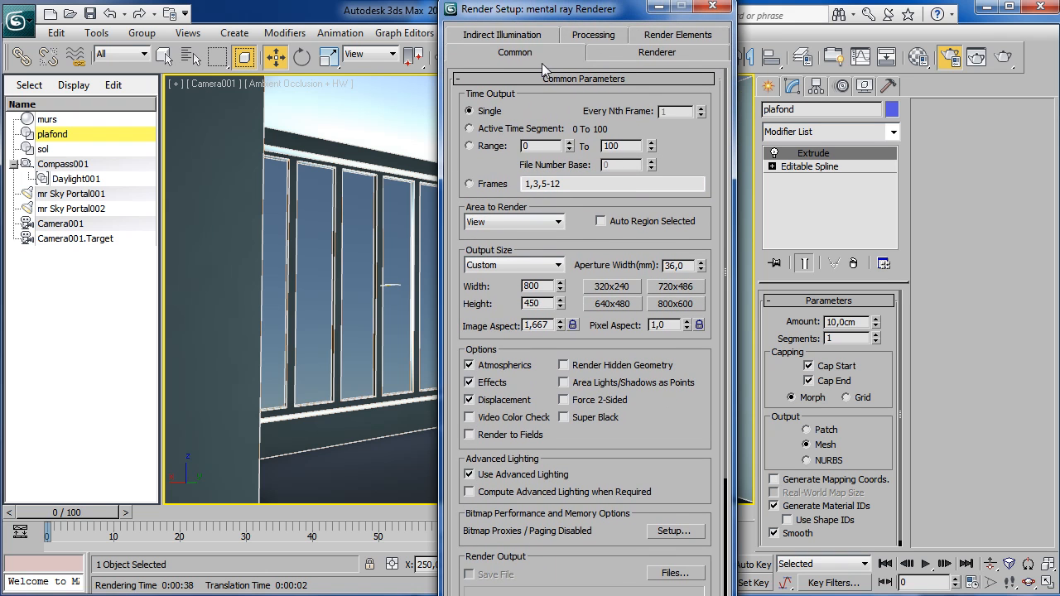
pyautogui.moveTo(531, 595); pyautogui.dragTo(521, 590)
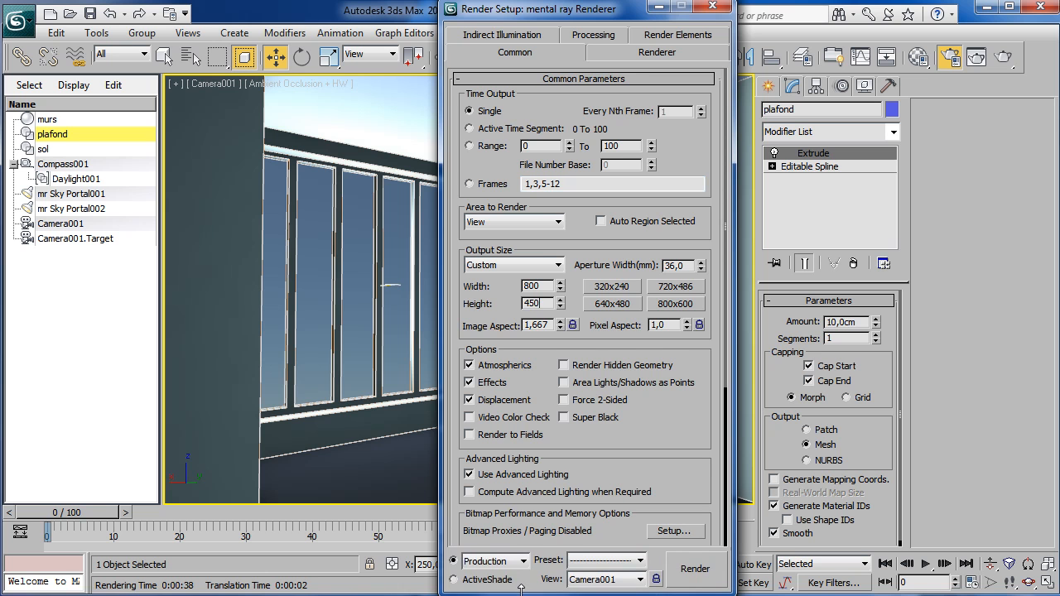
# Close the render settings and show safe frames in the Camera001 viewport
pyautogui.click(712, 7)
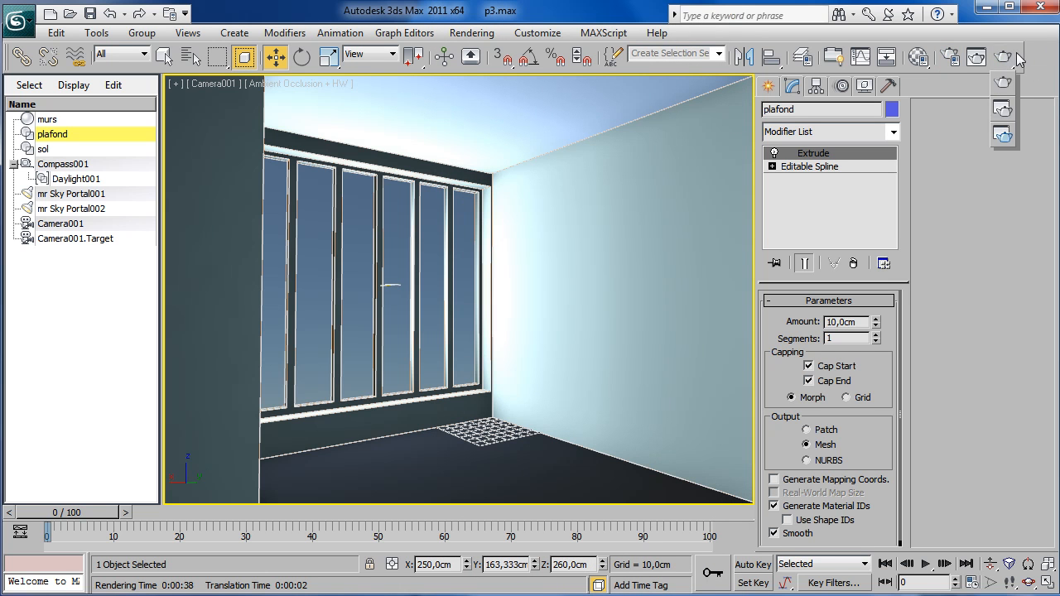
pyautogui.click(177, 84)
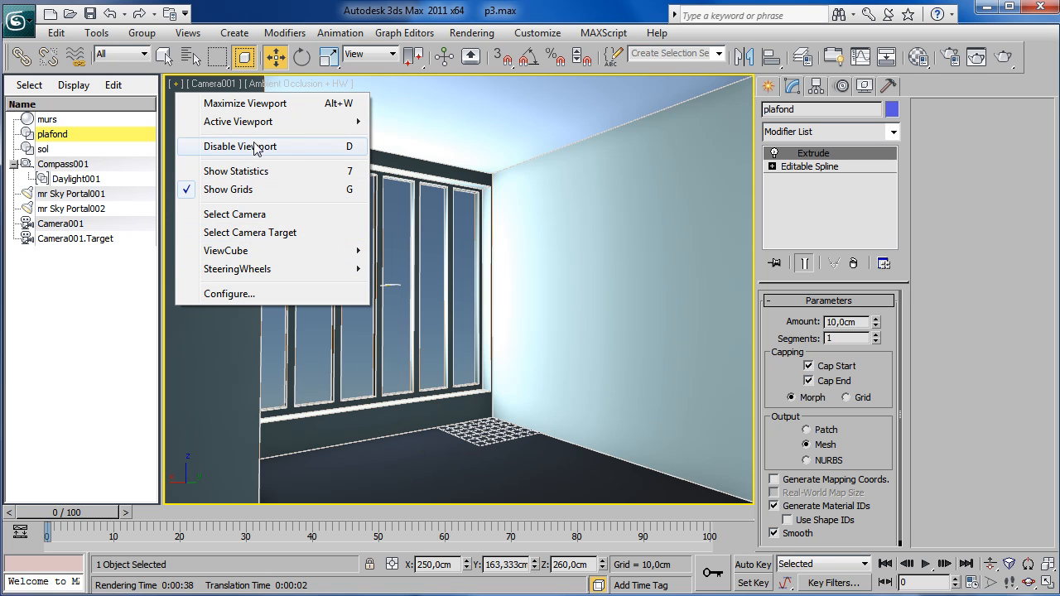
pyautogui.click(215, 84)
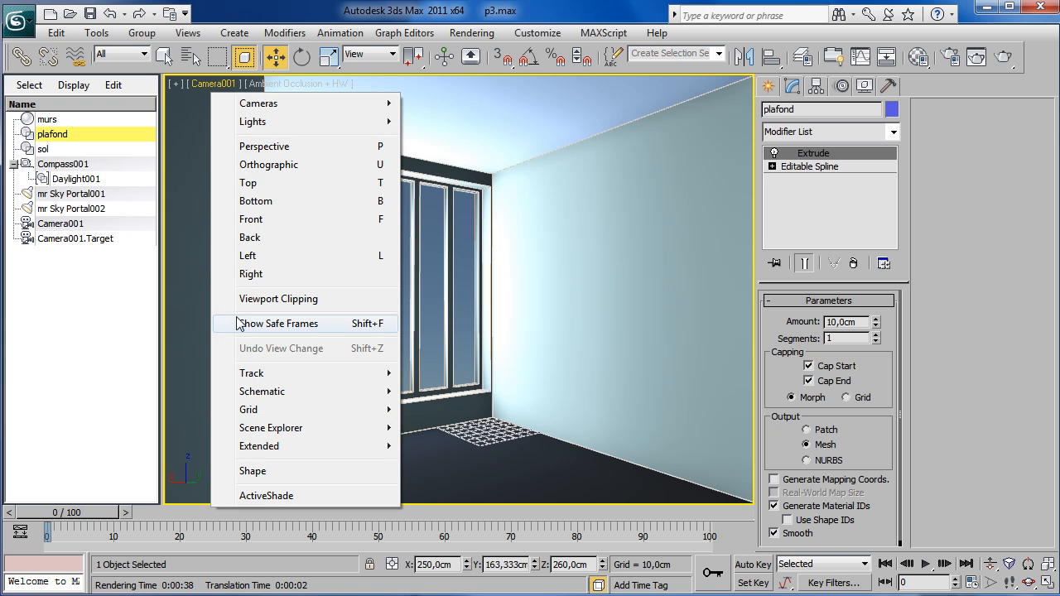
pyautogui.click(326, 327)
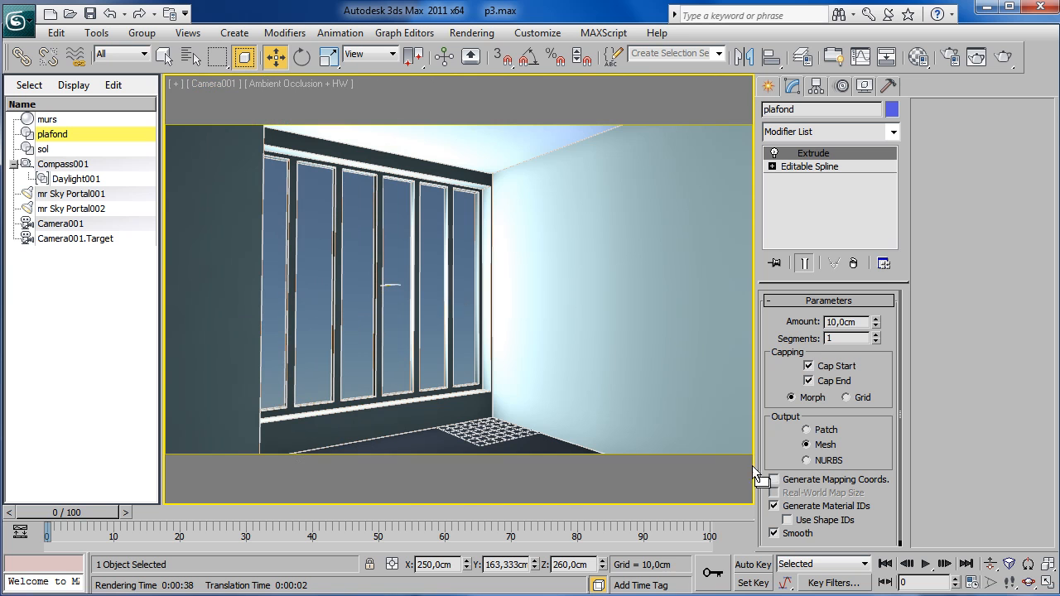
# Reframe the Camera001 view with Dolly and Walk Through to bring the window wall nearer the frame's center, and run a test render
pyautogui.click(991, 564)
pyautogui.moveTo(476, 315); pyautogui.dragTo(475, 315)
pyautogui.click(1010, 582)
pyautogui.moveTo(391, 343); pyautogui.dragTo(378, 343)
pyautogui.moveTo(408, 336)
pyautogui.mouseDown(button='middle')
pyautogui.moveTo(416, 324)
pyautogui.moveTo(412, 332)
pyautogui.mouseUp(button='middle')
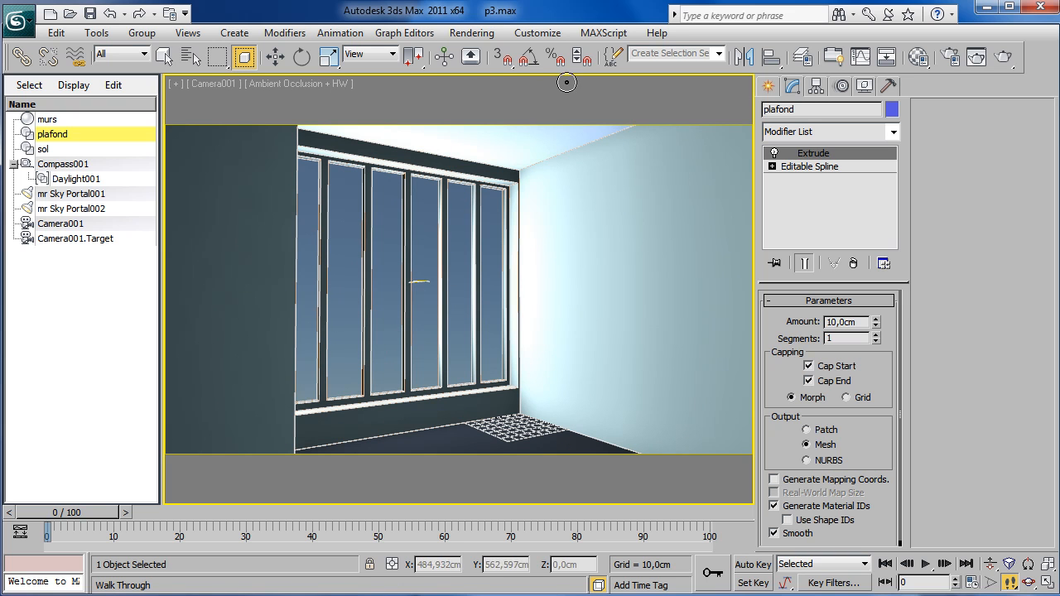
pyautogui.click(1006, 59)
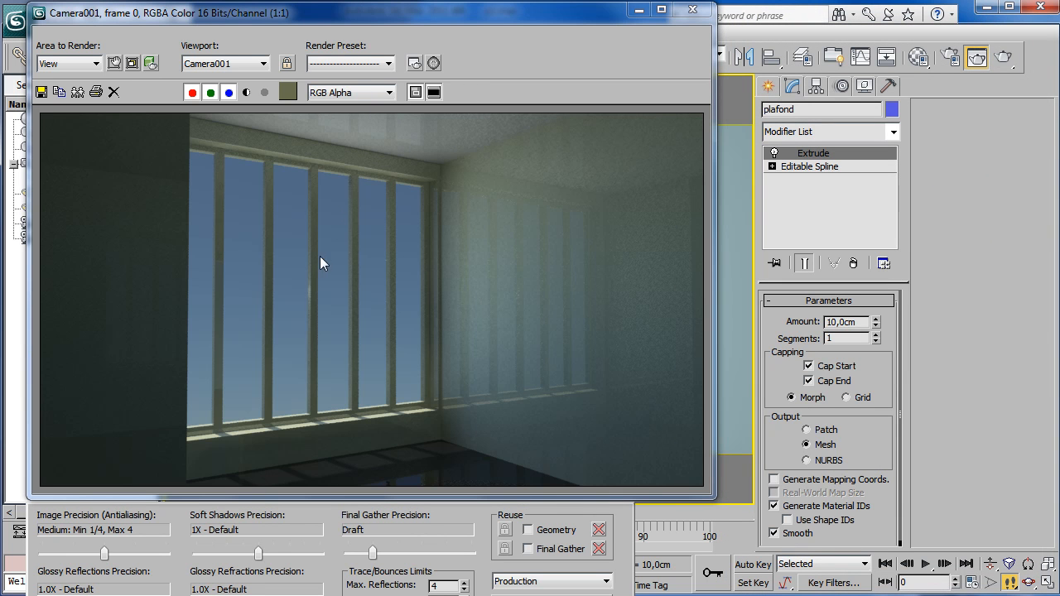
pyautogui.click(693, 9)
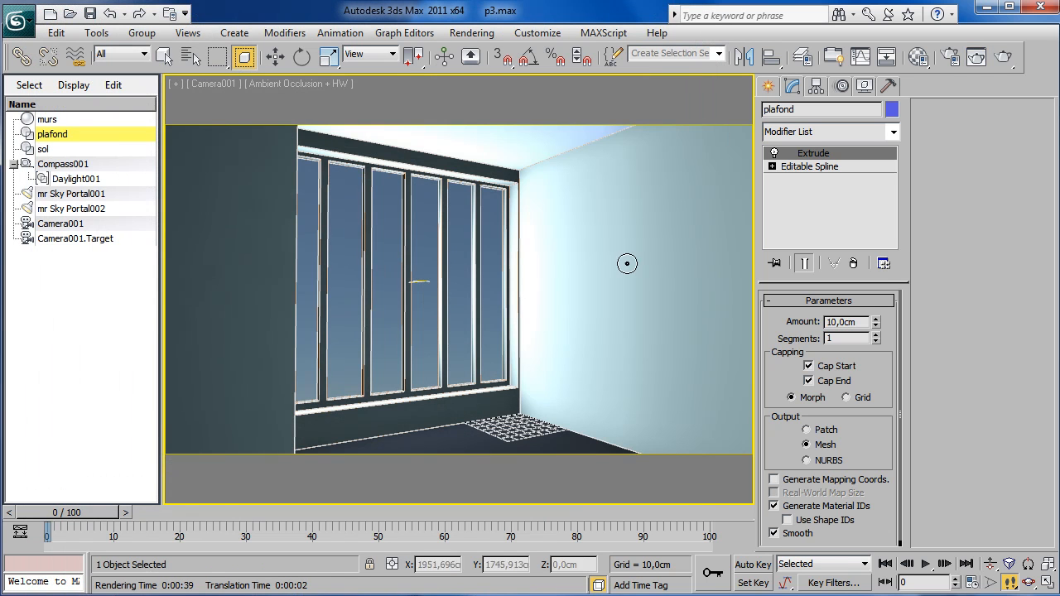
# Set the wall material mu's reflection glossiness to 0,47 and glossy samples to 32, and start a test render of Camera001
pyautogui.click(918, 56)
pyautogui.click(147, 98)
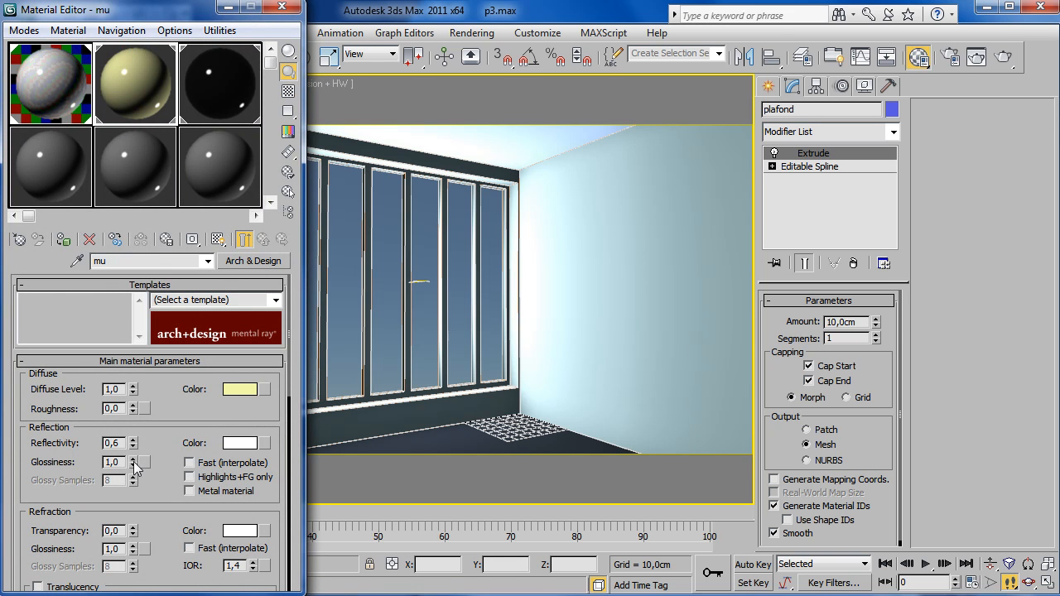
pyautogui.moveTo(133, 462); pyautogui.dragTo(138, 501)
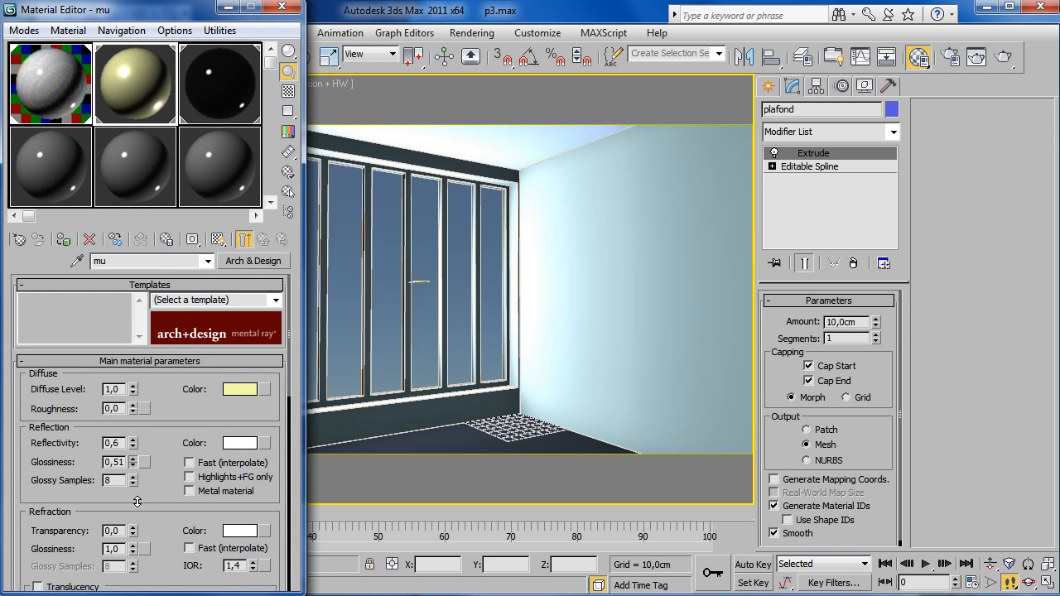
pyautogui.click(132, 483)
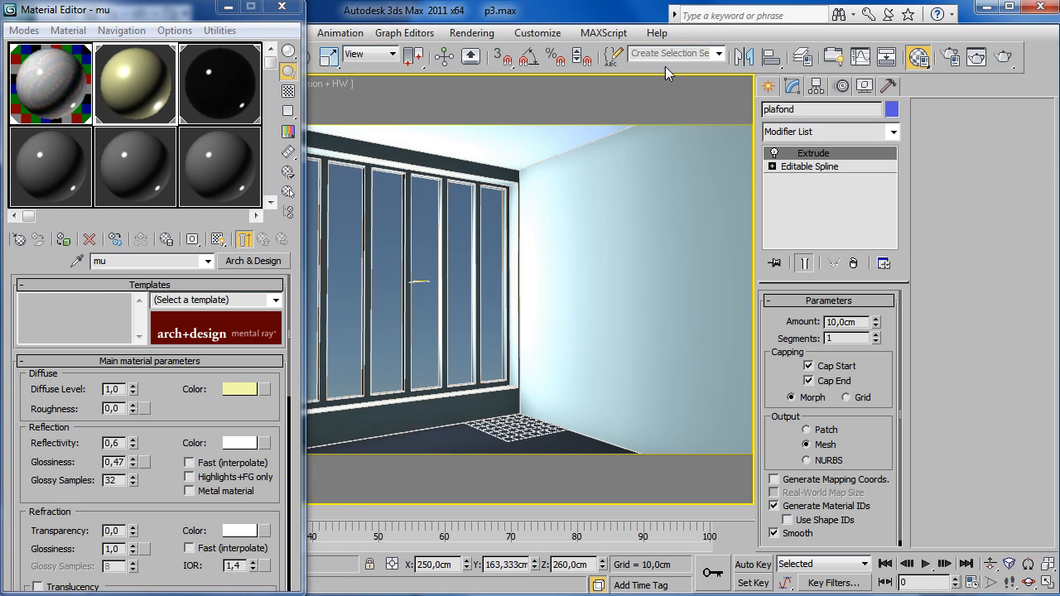
pyautogui.click(1003, 57)
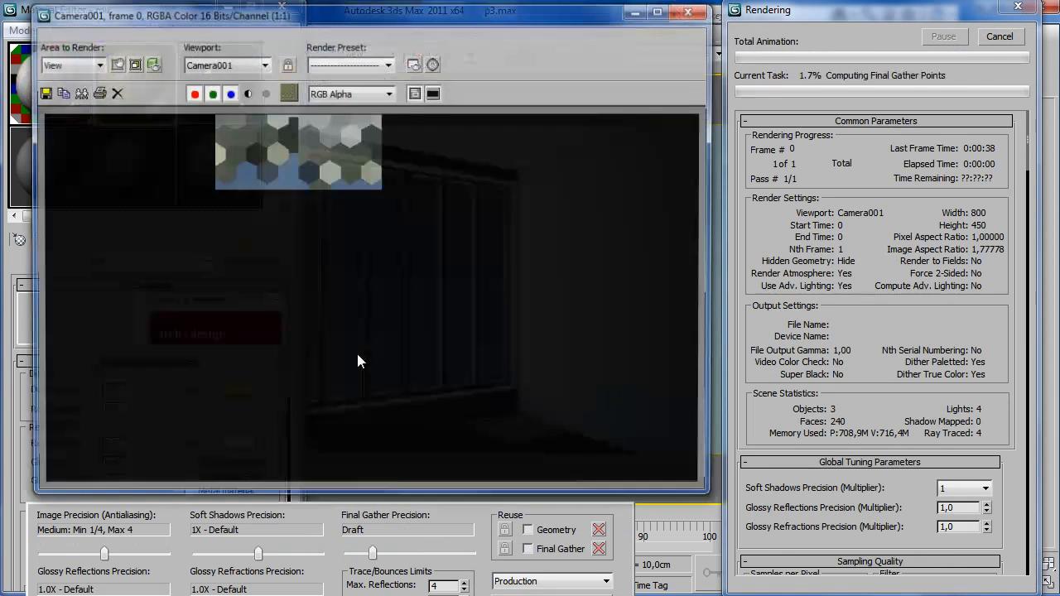